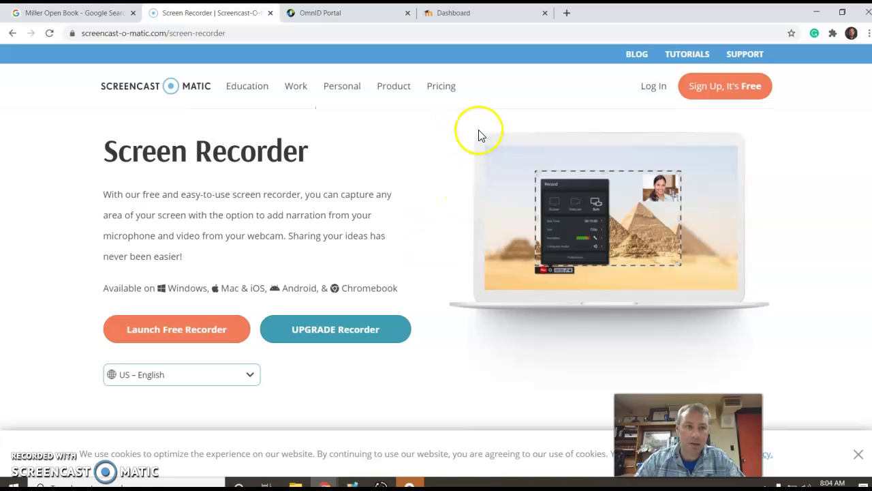
- Switch to the Moodle dashboard and open the Trade & Industry course Intro to Metals & Fabrication for 20-21
{"action": "left_click", "coordinate": [484, 15]}
{"action": "scroll", "coordinate": [230, 293], "scroll_direction": "down", "scroll_amount": 3}
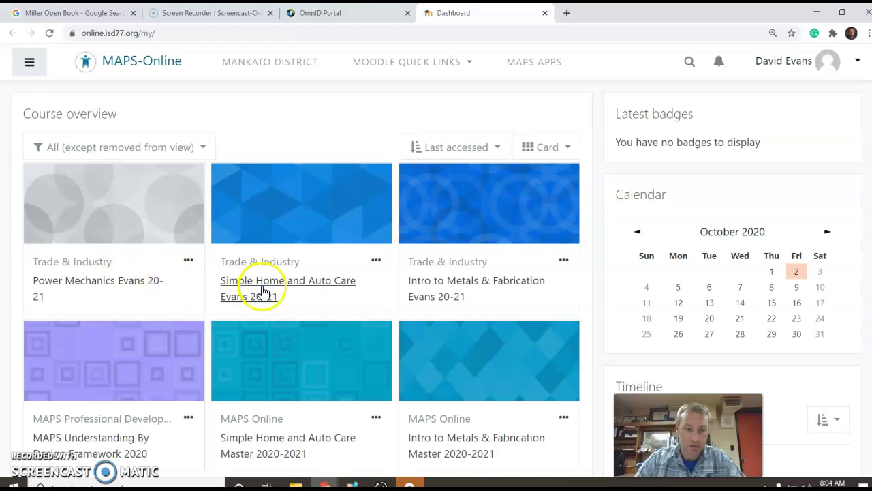
{"action": "left_click", "coordinate": [436, 286]}
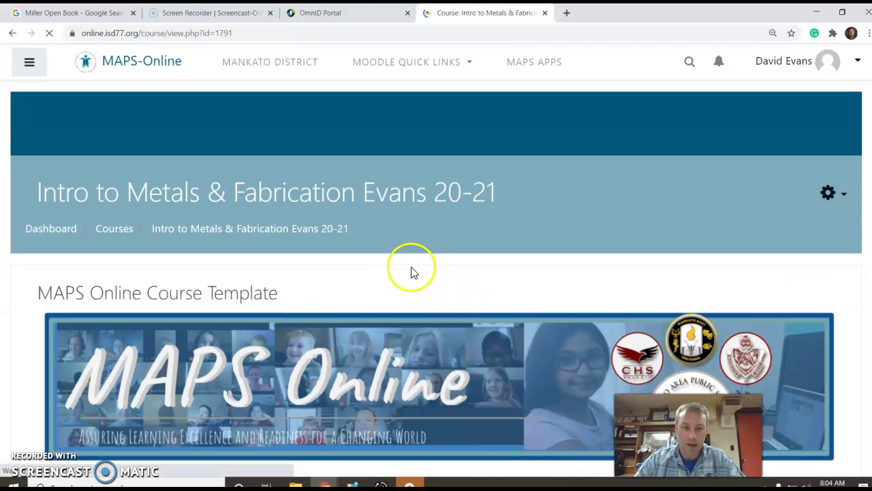
- Open the Week 1 Checklist in the course and read through its tasks
{"action": "scroll", "coordinate": [411, 270], "scroll_direction": "down", "scroll_amount": 6}
{"action": "scroll", "coordinate": [413, 263], "scroll_direction": "down", "scroll_amount": 4}
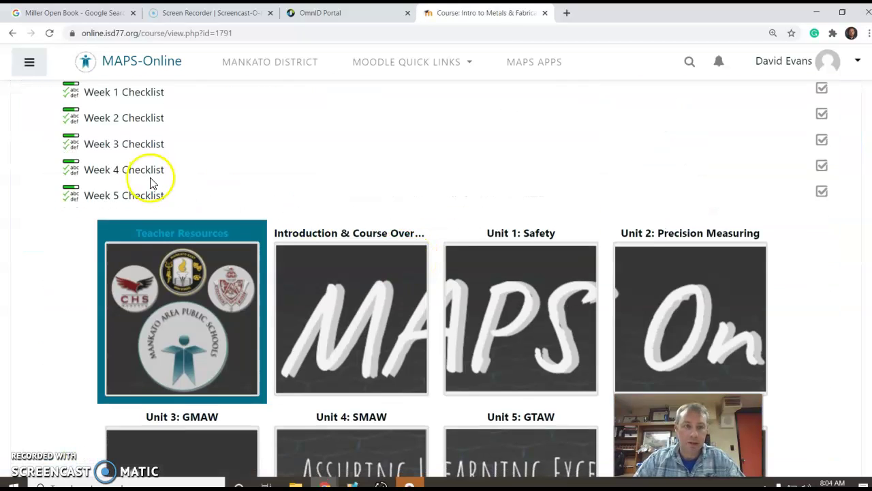
{"action": "scroll", "coordinate": [148, 171], "scroll_direction": "up", "scroll_amount": 1}
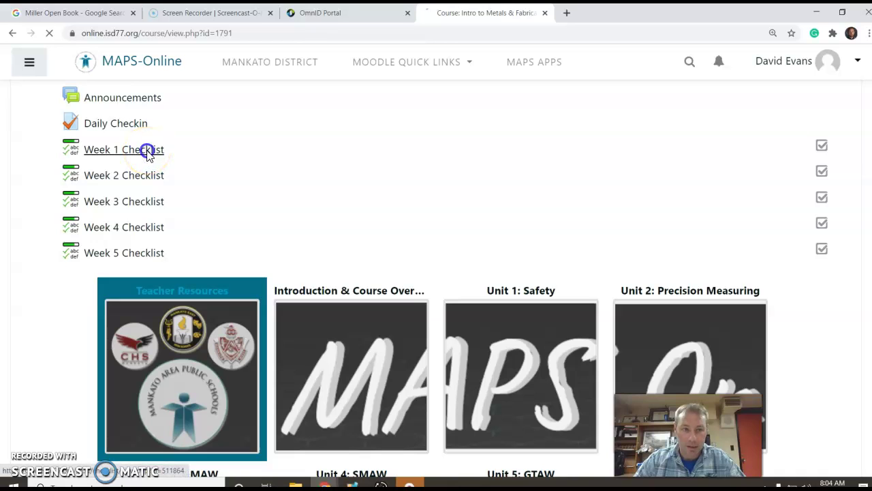
{"action": "scroll", "coordinate": [315, 204], "scroll_direction": "down", "scroll_amount": 2}
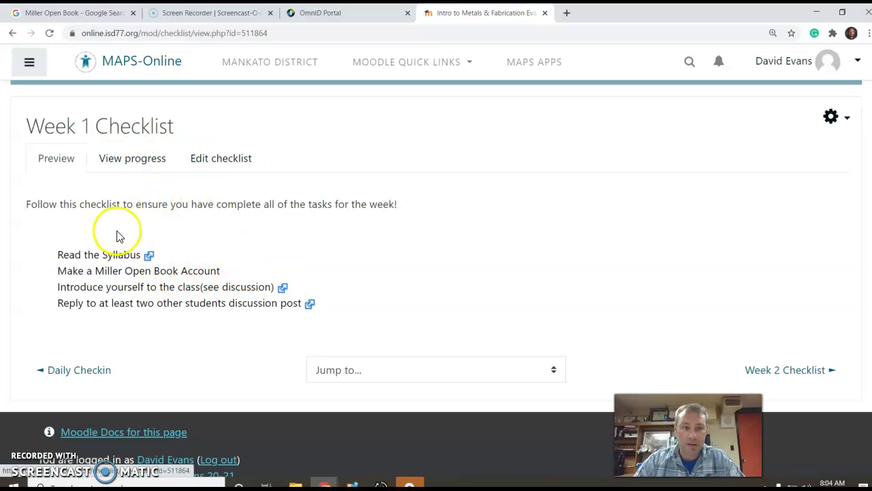
{"action": "scroll", "coordinate": [181, 293], "scroll_direction": "up", "scroll_amount": 2}
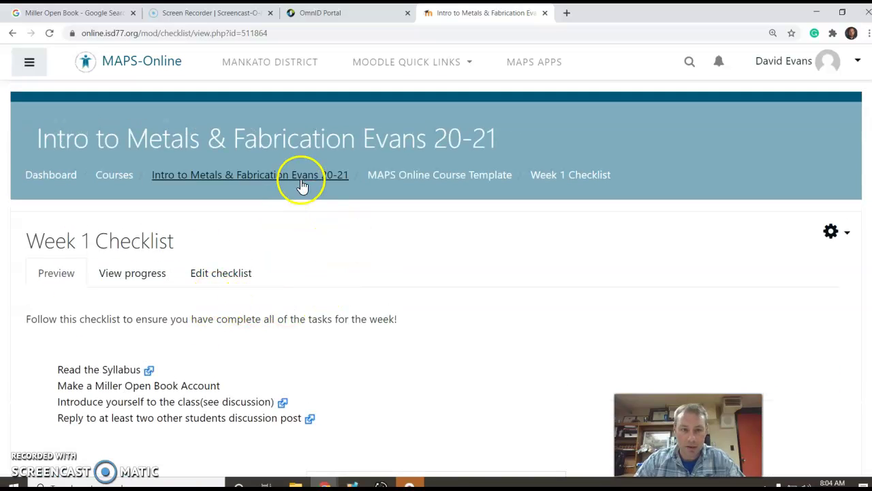
- Return to the course, open the Introduction & Course Overview section and examine the Miller Open Book links for each hour and for distance learners
{"action": "left_click", "coordinate": [302, 176]}
{"action": "scroll", "coordinate": [305, 188], "scroll_direction": "down", "scroll_amount": 3}
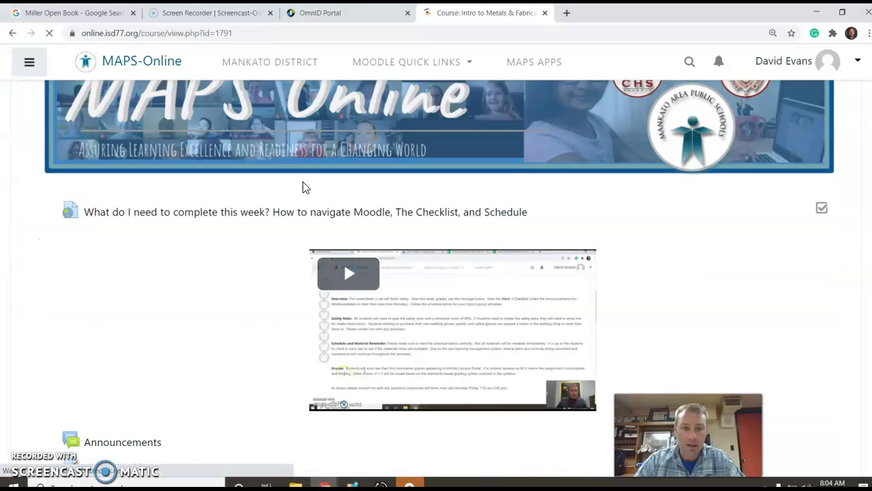
{"action": "scroll", "coordinate": [305, 188], "scroll_direction": "down", "scroll_amount": 5}
{"action": "left_click", "coordinate": [345, 233]}
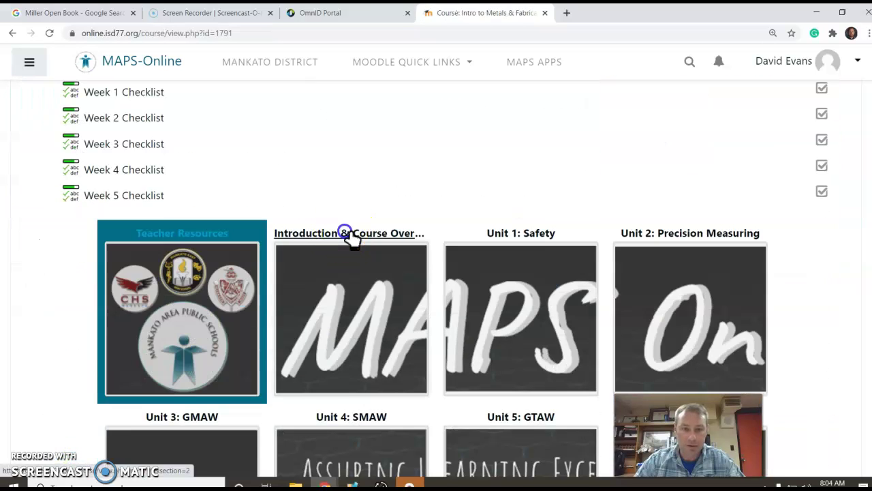
{"action": "scroll", "coordinate": [331, 238], "scroll_direction": "down", "scroll_amount": 10}
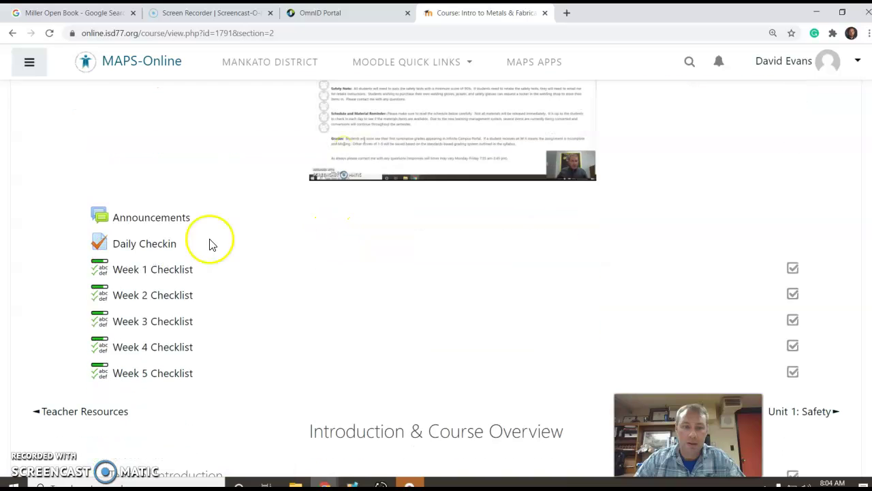
{"action": "scroll", "coordinate": [70, 296], "scroll_direction": "down", "scroll_amount": 4}
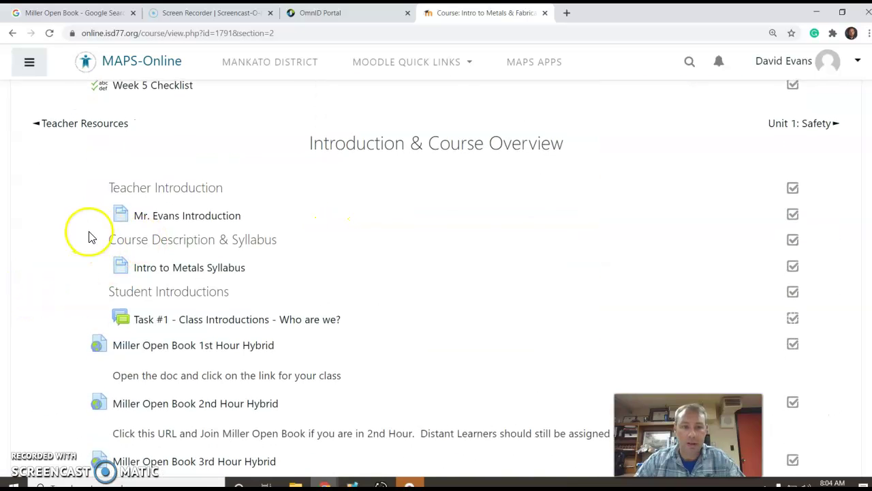
{"action": "scroll", "coordinate": [91, 237], "scroll_direction": "down", "scroll_amount": 2}
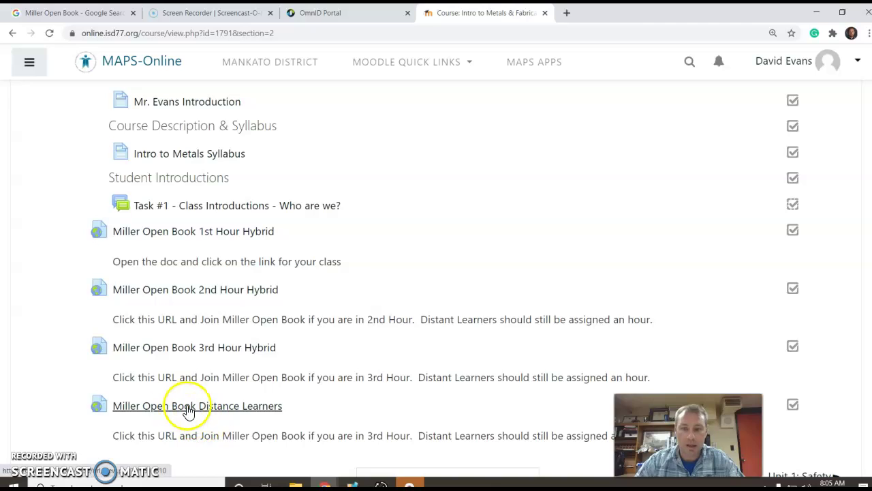
{"action": "scroll", "coordinate": [185, 408], "scroll_direction": "down", "scroll_amount": 3}
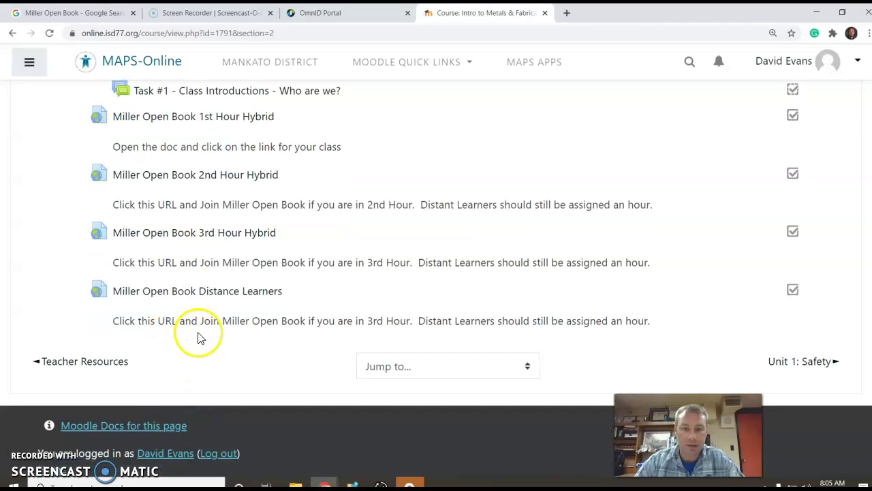
{"action": "scroll", "coordinate": [199, 337], "scroll_direction": "up", "scroll_amount": 2}
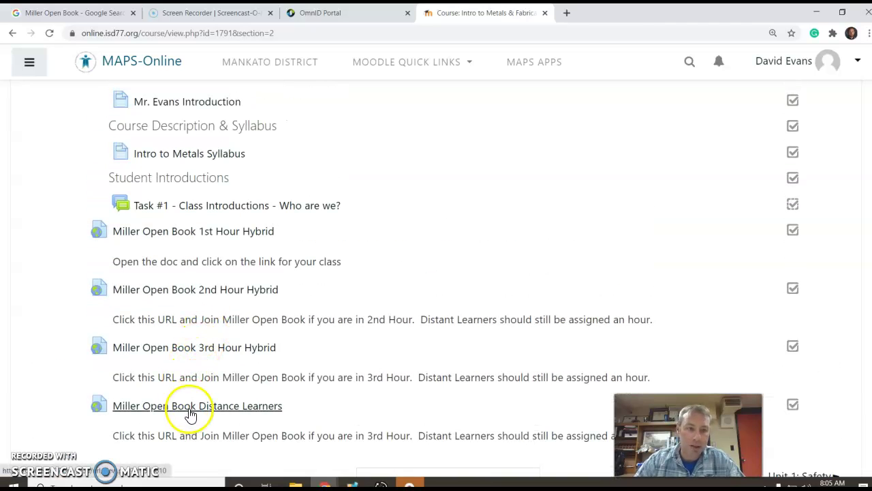
- Close the Miller Open Book Google search page and open the Miller Open Book Distance Learners link from the Moodle course
{"action": "left_click", "coordinate": [69, 14]}
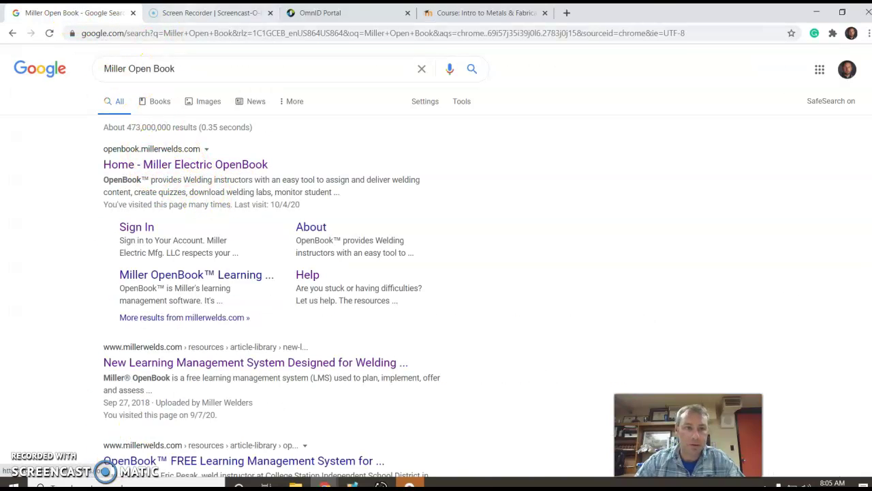
{"action": "left_click", "coordinate": [133, 13]}
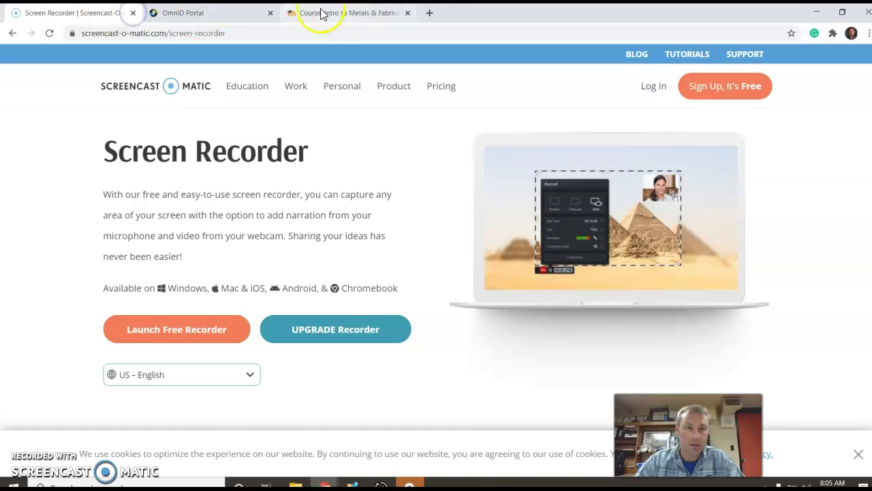
{"action": "left_click", "coordinate": [335, 19]}
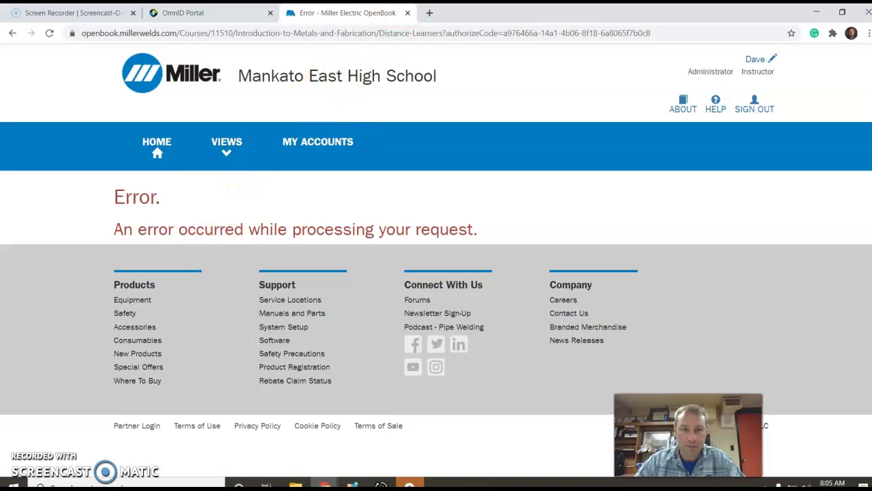
- Sign out of Miller OpenBook and close its page
{"action": "left_click", "coordinate": [769, 112]}
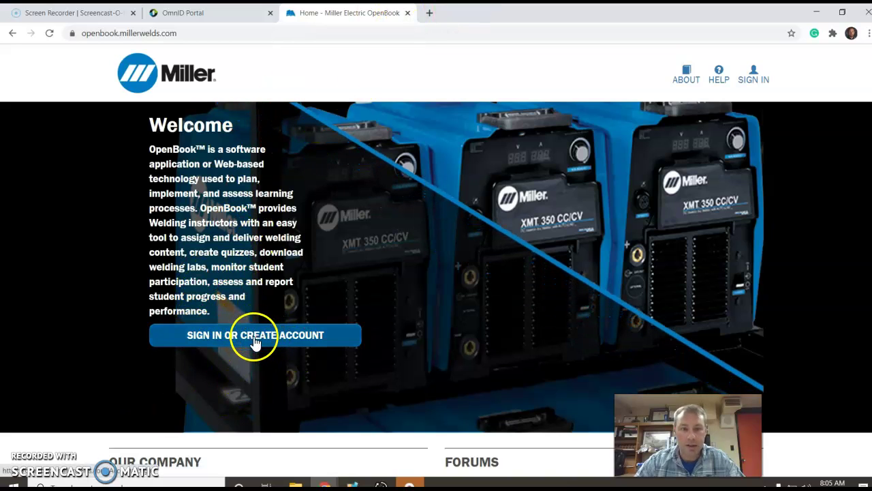
{"action": "left_click", "coordinate": [408, 13]}
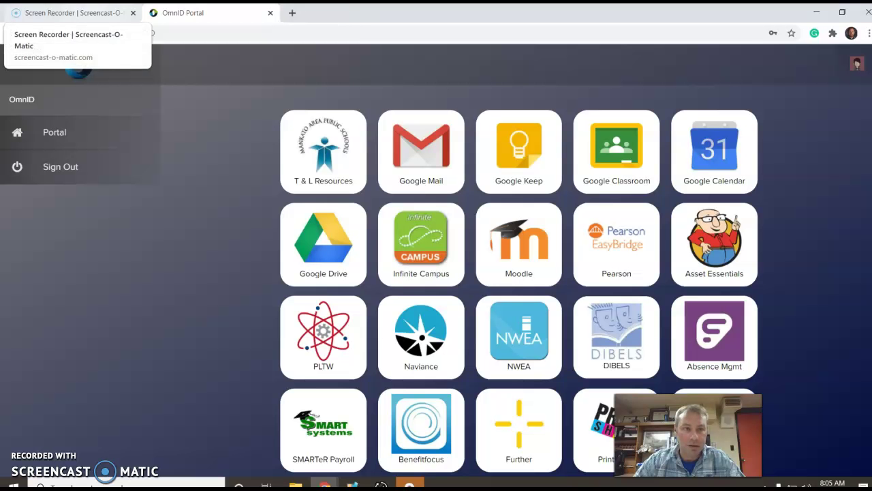
- Launch Moodle from the OmnID Portal and open the Intro to Metals & Fabrication 20-21 course again
{"action": "left_click", "coordinate": [521, 242]}
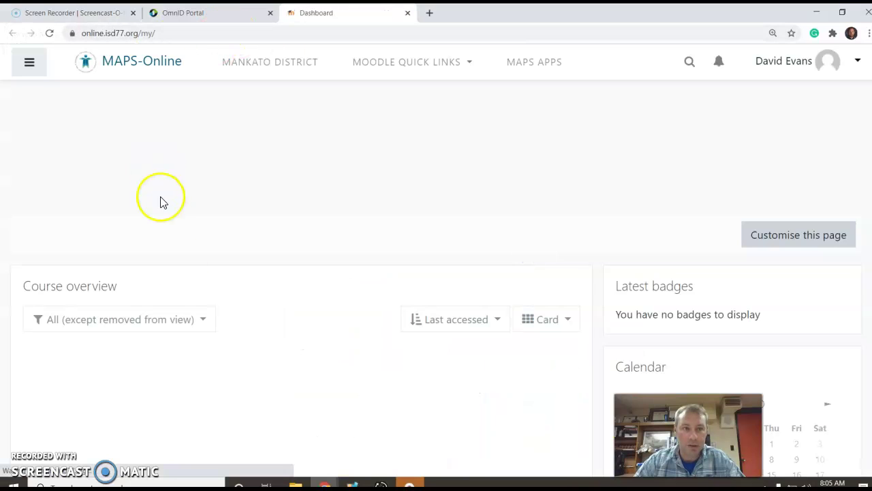
{"action": "scroll", "coordinate": [298, 353], "scroll_direction": "down", "scroll_amount": 4}
{"action": "scroll", "coordinate": [298, 352], "scroll_direction": "down", "scroll_amount": 1}
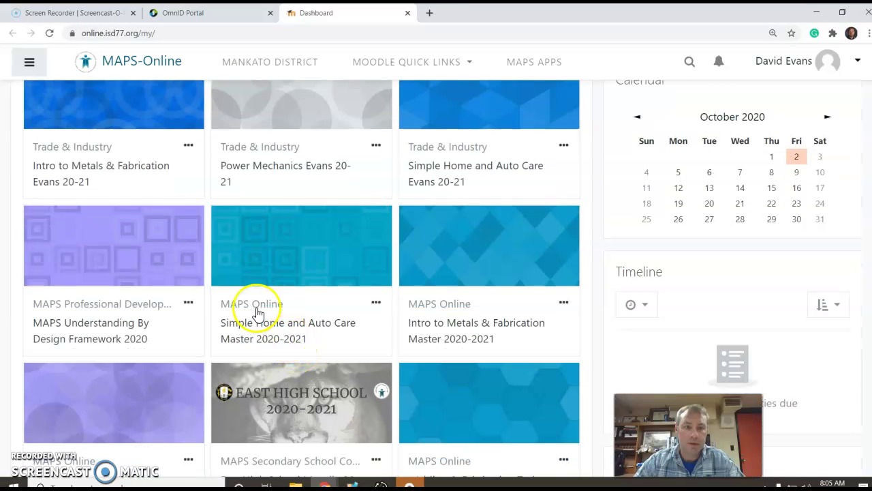
{"action": "left_click", "coordinate": [111, 170]}
- Open the Miller Open Book 2nd Hour Hybrid link in the Introduction & Course Overview section and sign in with Google
{"action": "scroll", "coordinate": [209, 306], "scroll_direction": "down", "scroll_amount": 10}
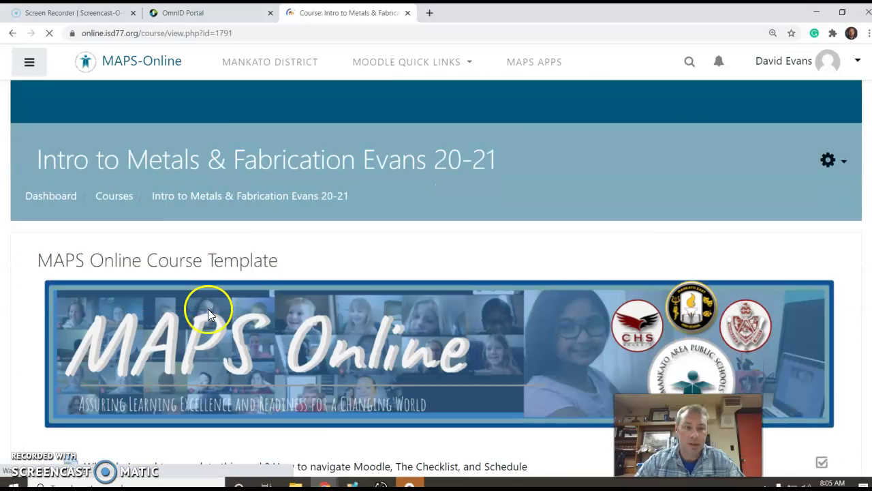
{"action": "left_click", "coordinate": [313, 344]}
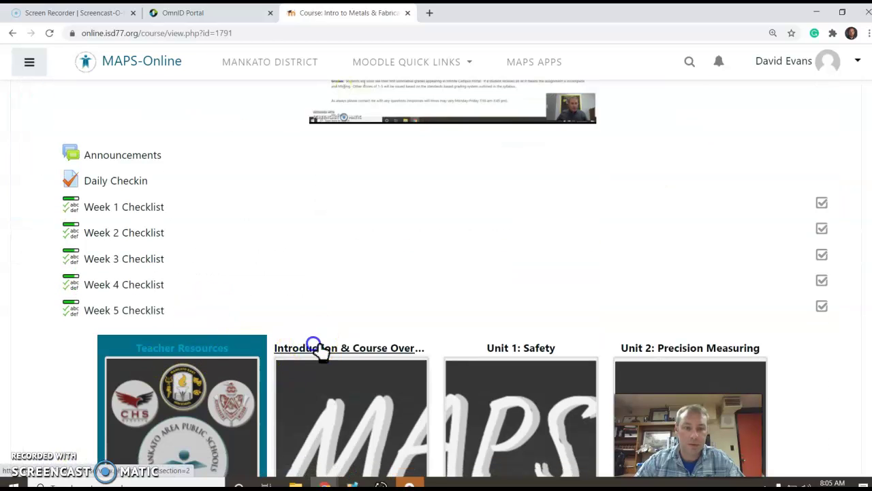
{"action": "scroll", "coordinate": [316, 363], "scroll_direction": "down", "scroll_amount": 4}
{"action": "scroll", "coordinate": [316, 363], "scroll_direction": "down", "scroll_amount": 10}
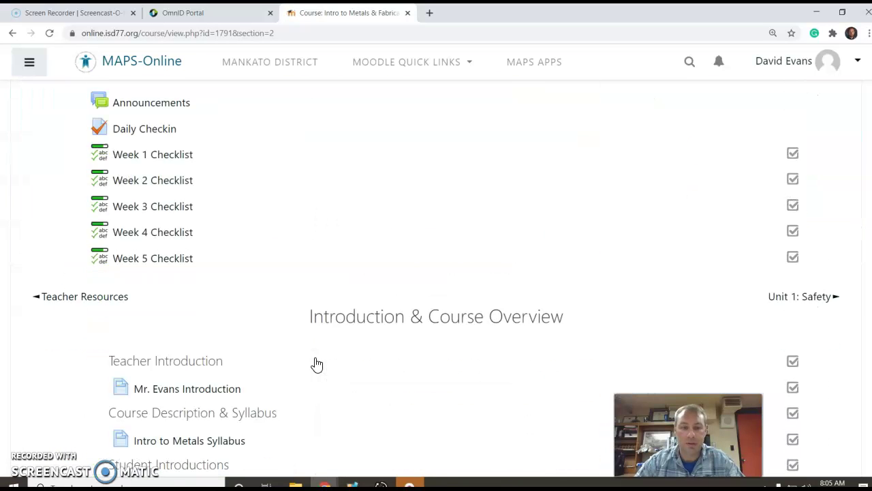
{"action": "scroll", "coordinate": [126, 307], "scroll_direction": "down", "scroll_amount": 1}
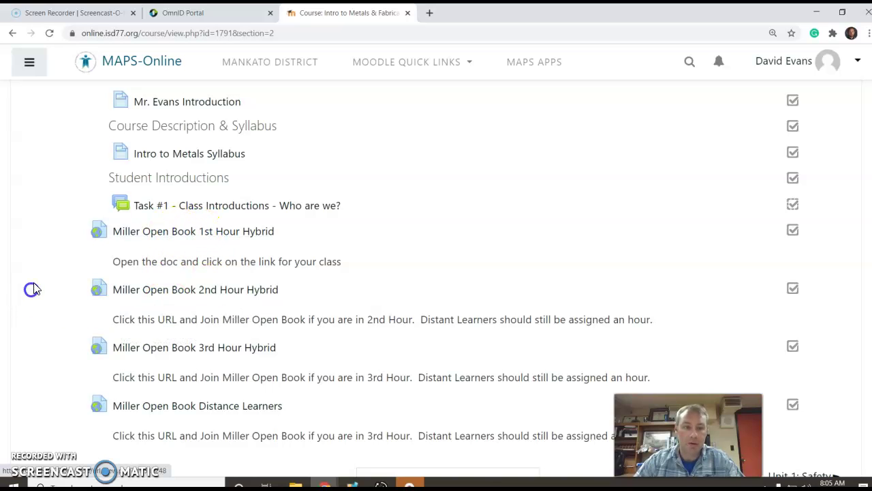
{"action": "left_click", "coordinate": [174, 293]}
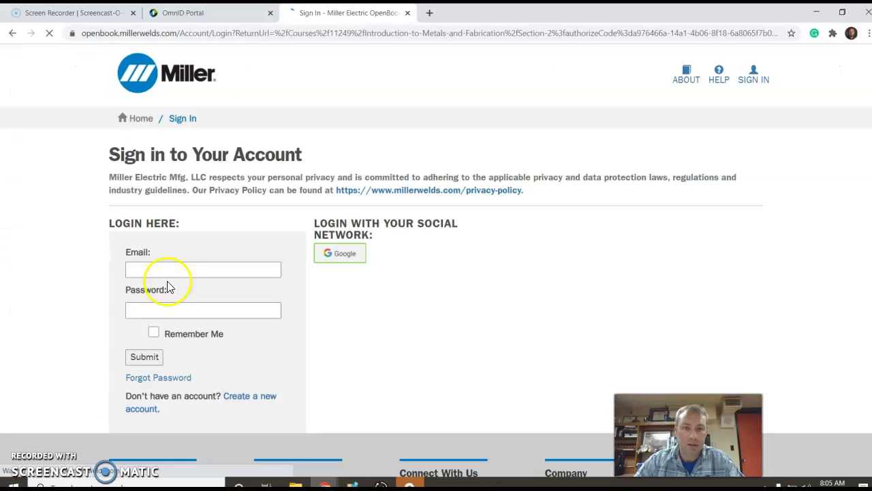
{"action": "left_click", "coordinate": [344, 255]}
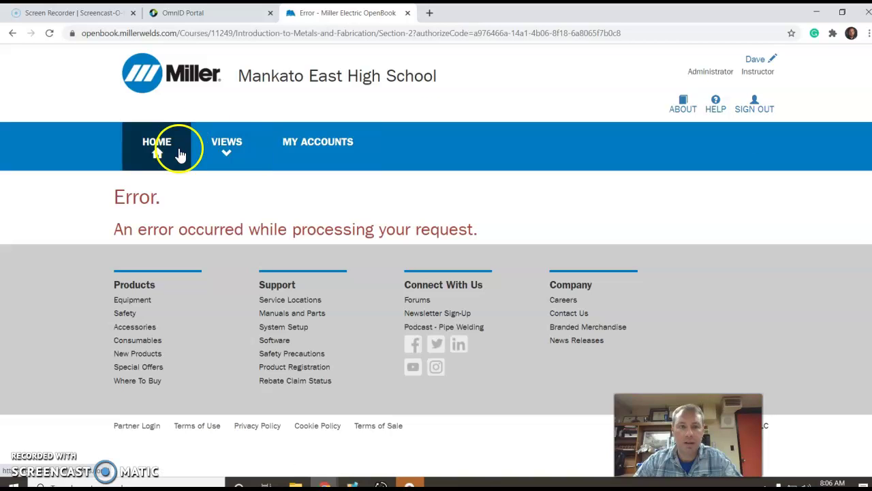
- Go to the OpenBook home page and expand Introduction to Metals and Fabrication to look over its sections
{"action": "left_click", "coordinate": [227, 166]}
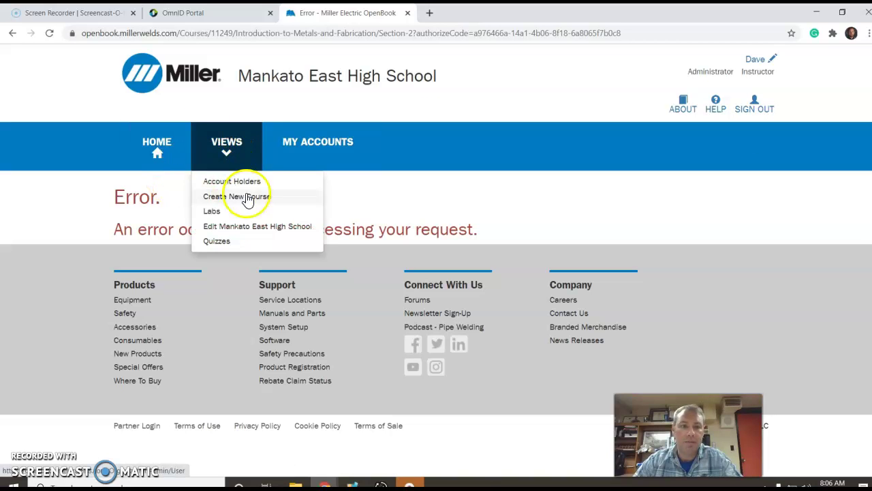
{"action": "left_click", "coordinate": [153, 149]}
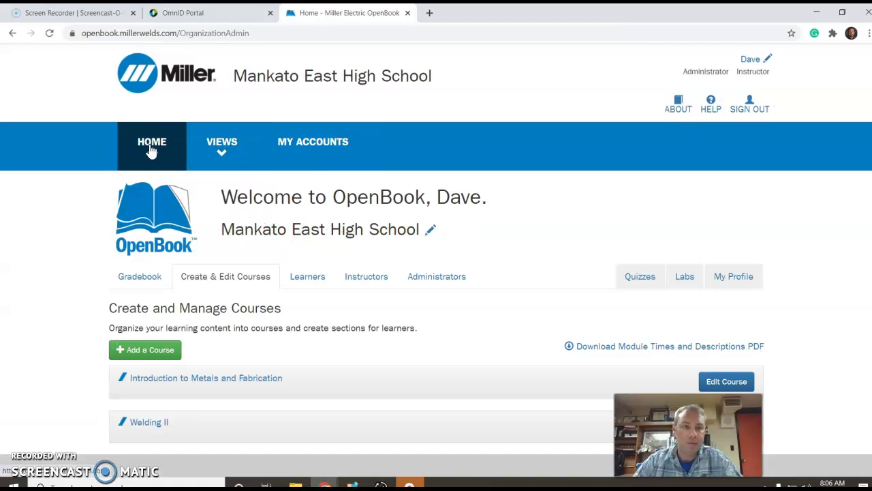
{"action": "scroll", "coordinate": [293, 214], "scroll_direction": "down", "scroll_amount": 3}
{"action": "left_click", "coordinate": [225, 211]}
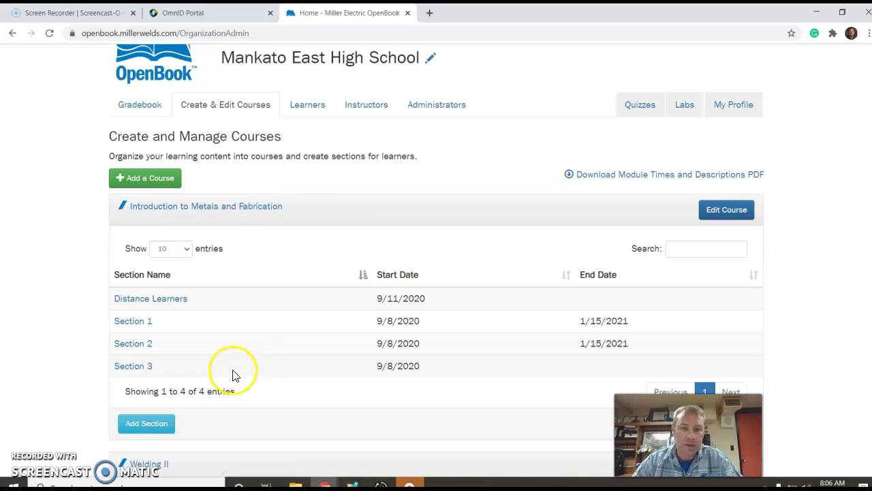
{"action": "scroll", "coordinate": [269, 372], "scroll_direction": "down", "scroll_amount": 2}
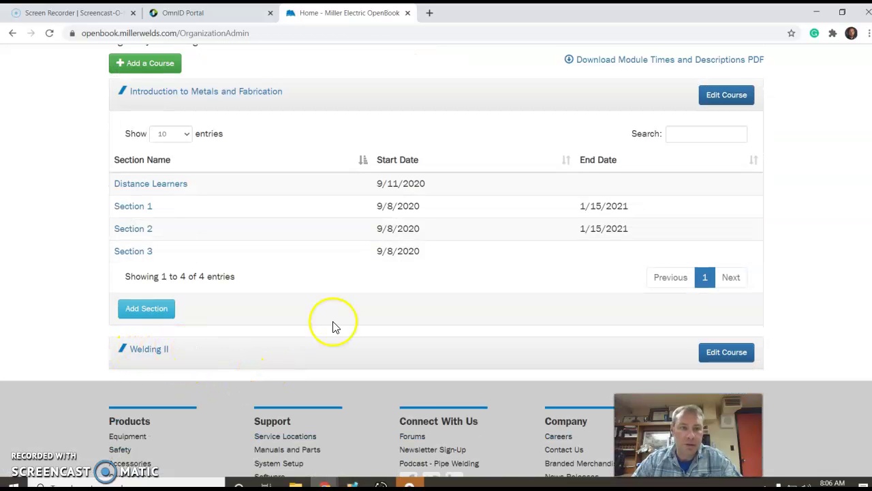
{"action": "scroll", "coordinate": [327, 325], "scroll_direction": "up", "scroll_amount": 2}
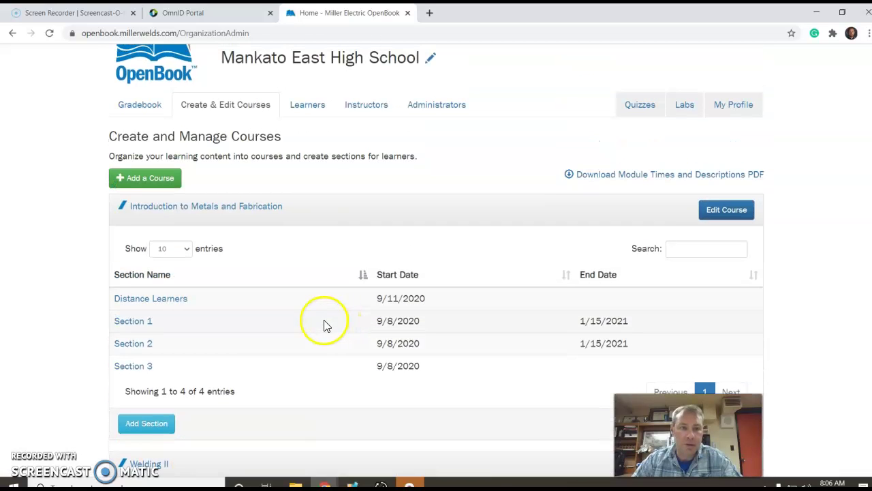
{"action": "left_click", "coordinate": [232, 211]}
{"action": "left_click", "coordinate": [231, 211]}
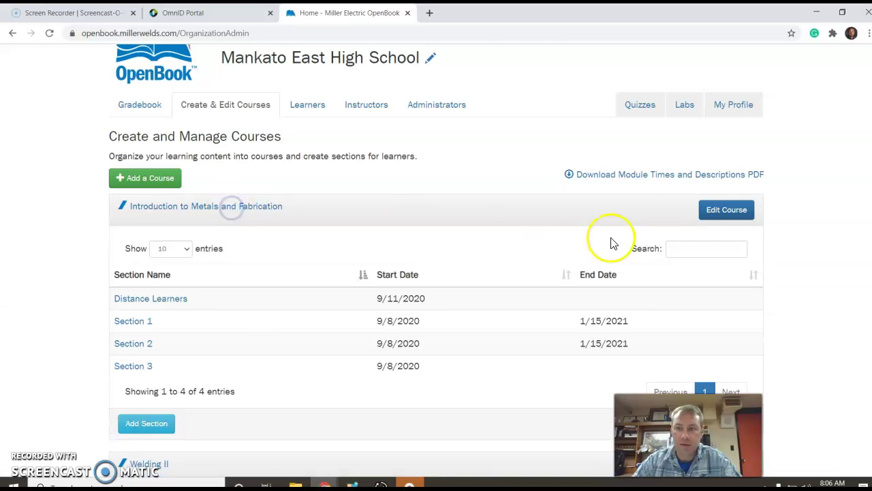
- Open the Introduction to Metals and Fabrication course for editing and review its content modules
{"action": "left_click", "coordinate": [727, 212]}
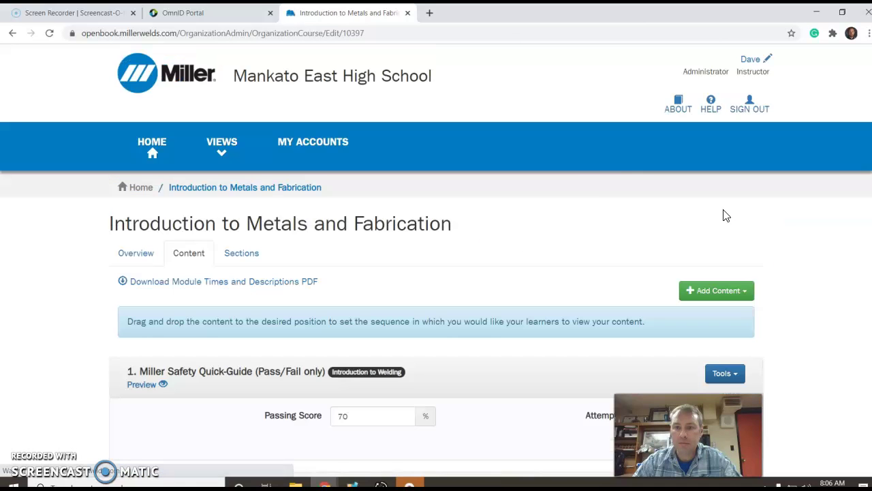
{"action": "scroll", "coordinate": [600, 191], "scroll_direction": "down", "scroll_amount": 5}
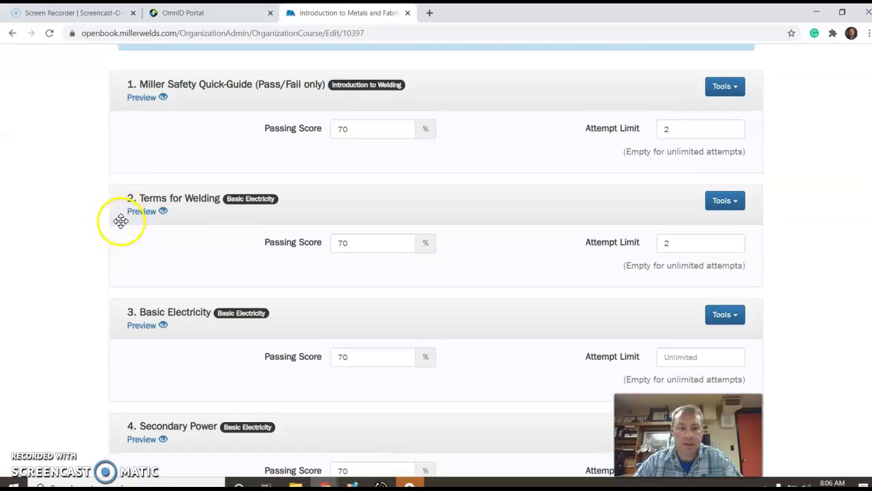
{"action": "scroll", "coordinate": [134, 217], "scroll_direction": "down", "scroll_amount": 4}
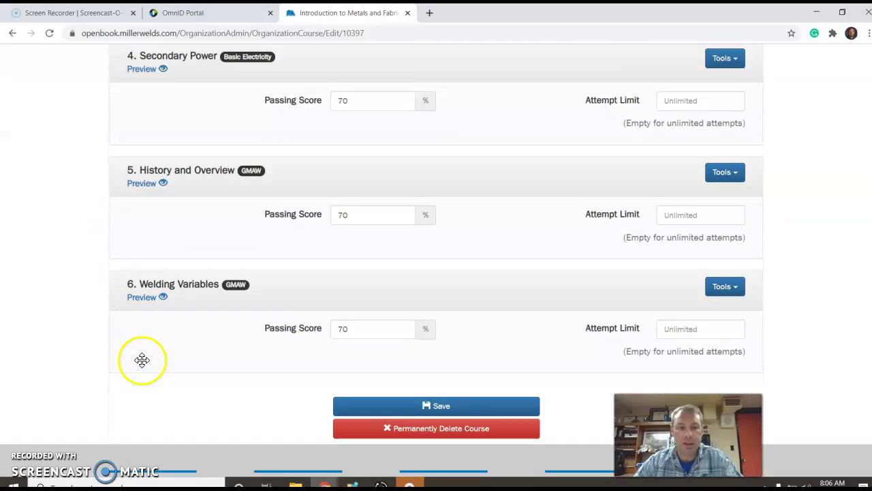
- Examine the course's module list from Miller Safety Quick-Guide through Welding Variables, including each module's passing score and attempt limit
{"action": "scroll", "coordinate": [146, 272], "scroll_direction": "up", "scroll_amount": 3}
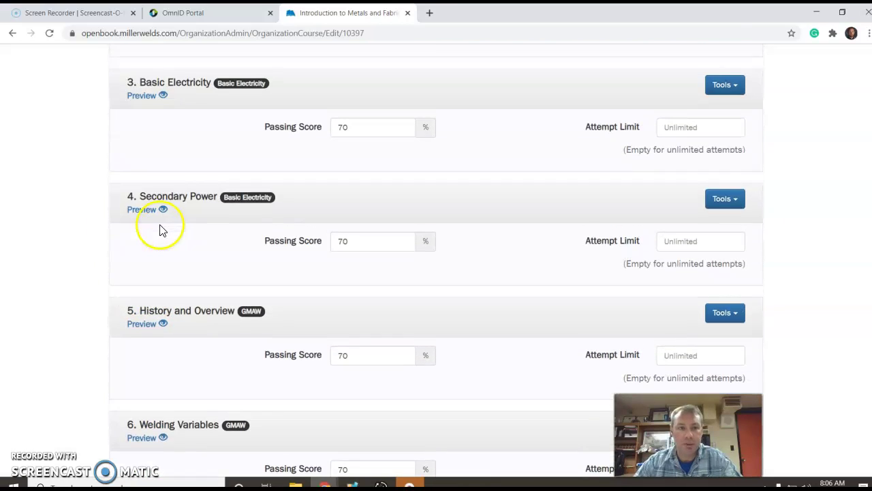
{"action": "scroll", "coordinate": [162, 228], "scroll_direction": "up", "scroll_amount": 1}
{"action": "scroll", "coordinate": [232, 152], "scroll_direction": "up", "scroll_amount": 2}
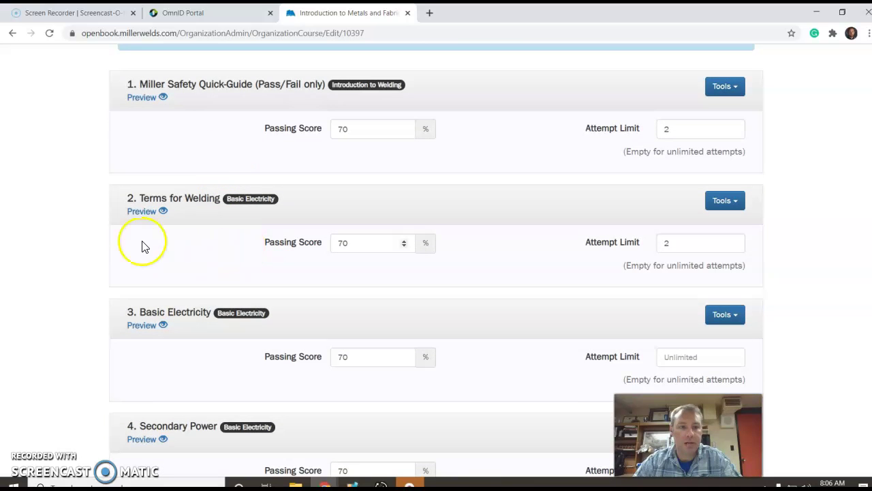
{"action": "scroll", "coordinate": [215, 132], "scroll_direction": "up", "scroll_amount": 2}
{"action": "scroll", "coordinate": [216, 132], "scroll_direction": "down", "scroll_amount": 2}
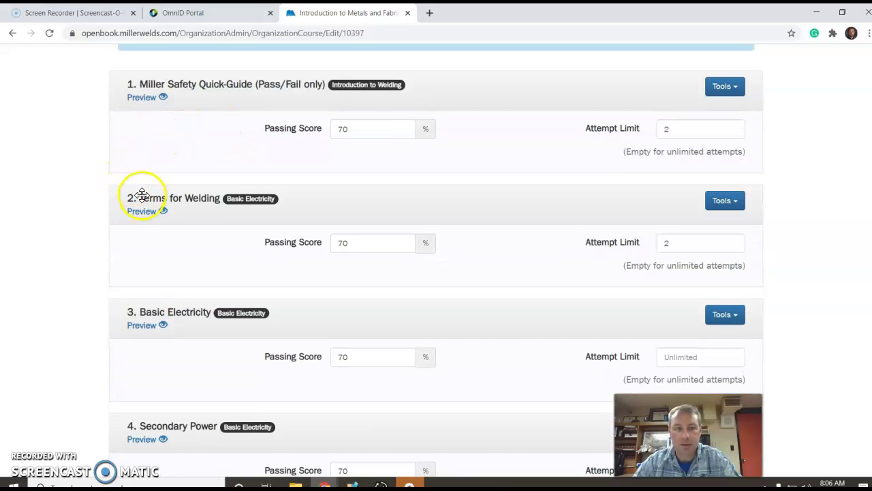
{"action": "scroll", "coordinate": [151, 193], "scroll_direction": "down", "scroll_amount": 3}
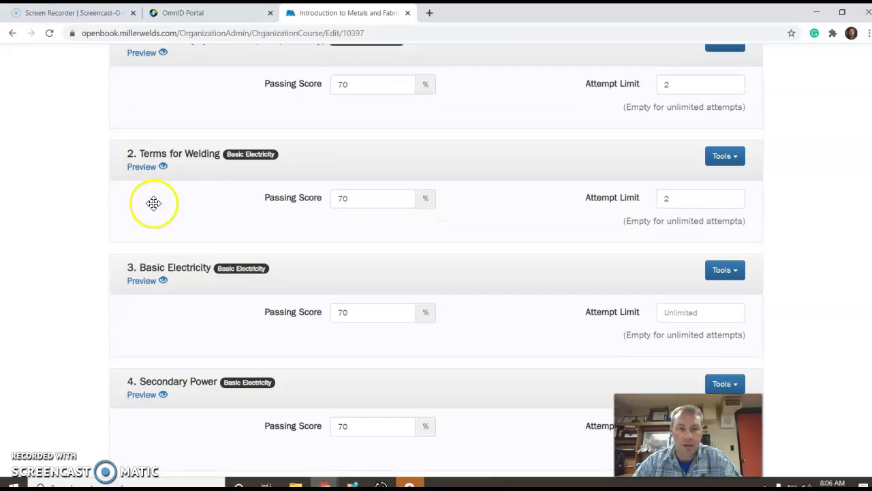
{"action": "scroll", "coordinate": [159, 216], "scroll_direction": "down", "scroll_amount": 1}
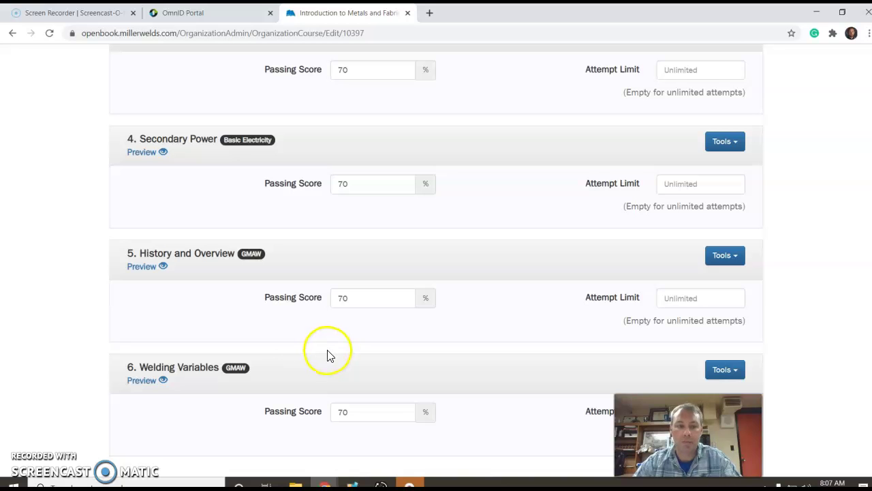
{"action": "scroll", "coordinate": [250, 346], "scroll_direction": "up", "scroll_amount": 2}
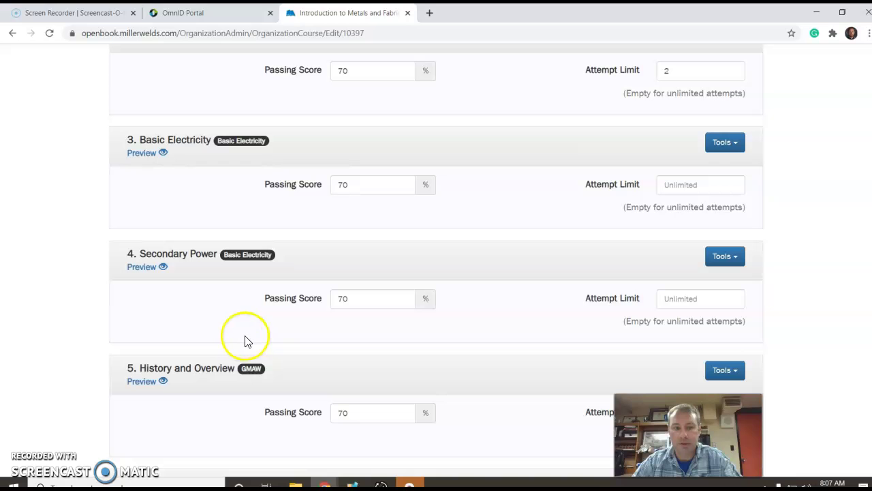
{"action": "scroll", "coordinate": [232, 317], "scroll_direction": "up", "scroll_amount": 3}
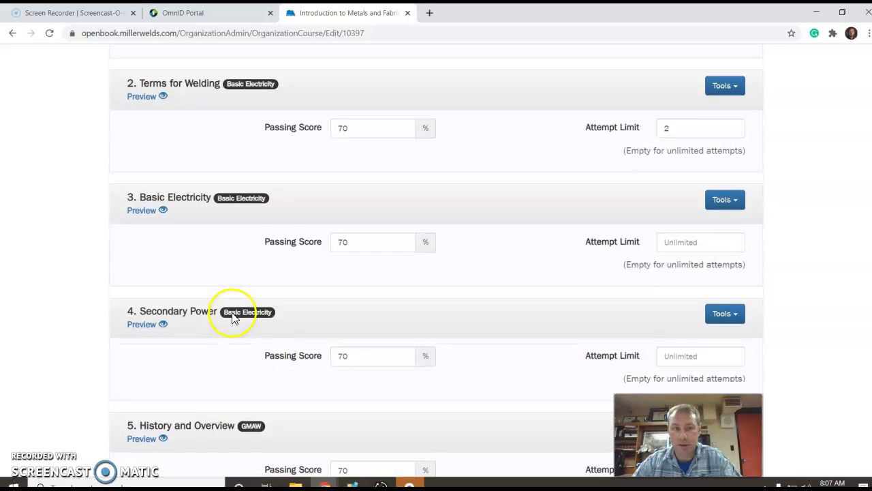
{"action": "scroll", "coordinate": [232, 309], "scroll_direction": "down", "scroll_amount": 2}
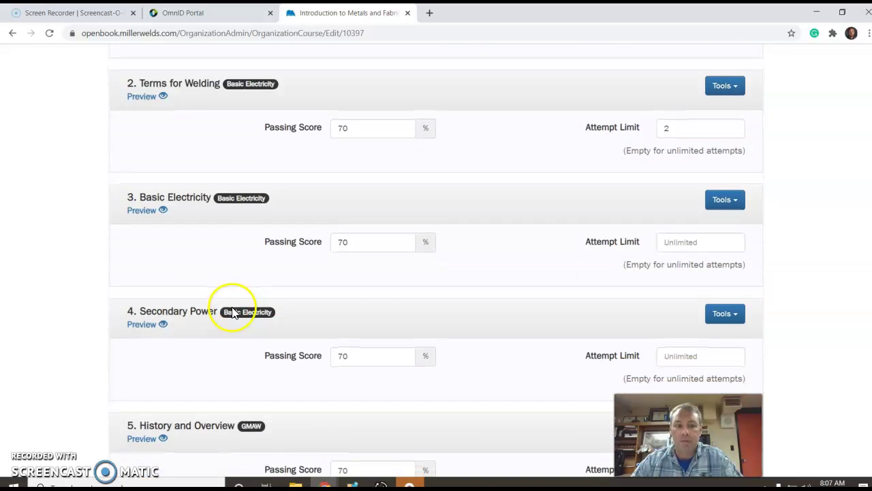
{"action": "scroll", "coordinate": [233, 306], "scroll_direction": "down", "scroll_amount": 1}
{"action": "scroll", "coordinate": [233, 311], "scroll_direction": "down", "scroll_amount": 3}
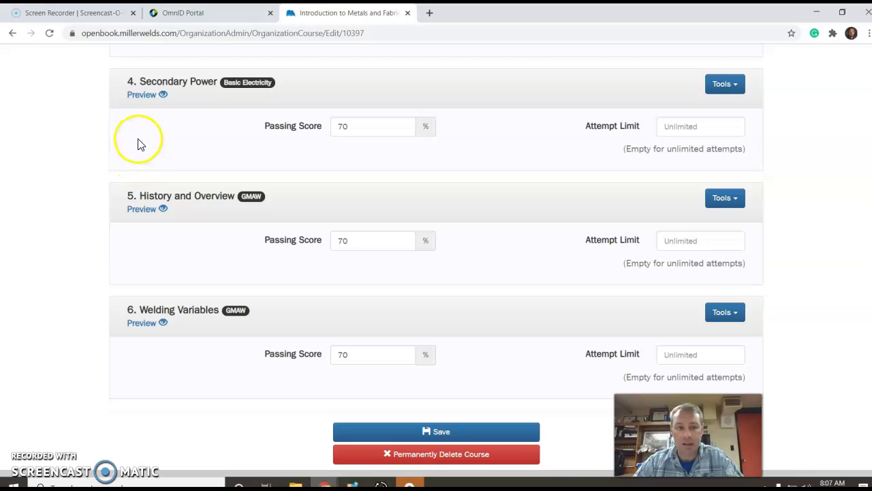
- Return to the OmnID Portal, launch Moodle, and open the Intro to Metals & Fabrication 20-21 course
{"action": "left_click", "coordinate": [75, 12]}
{"action": "left_click", "coordinate": [204, 13]}
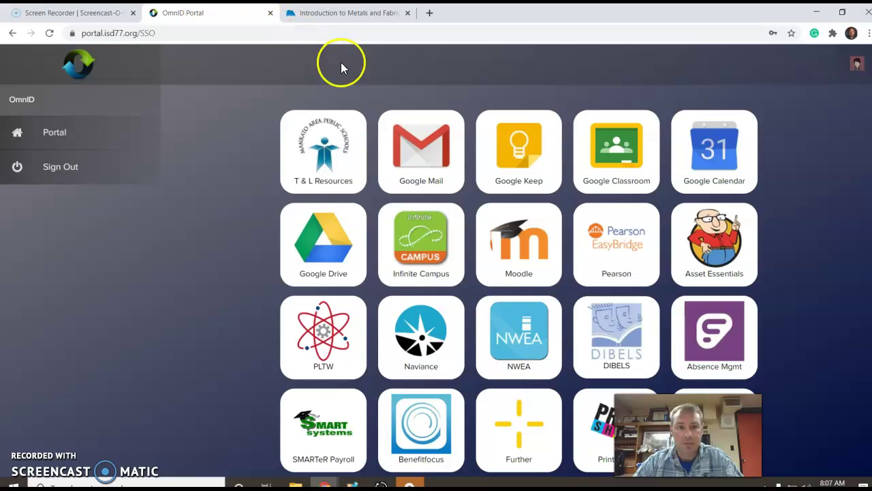
{"action": "left_click", "coordinate": [516, 235]}
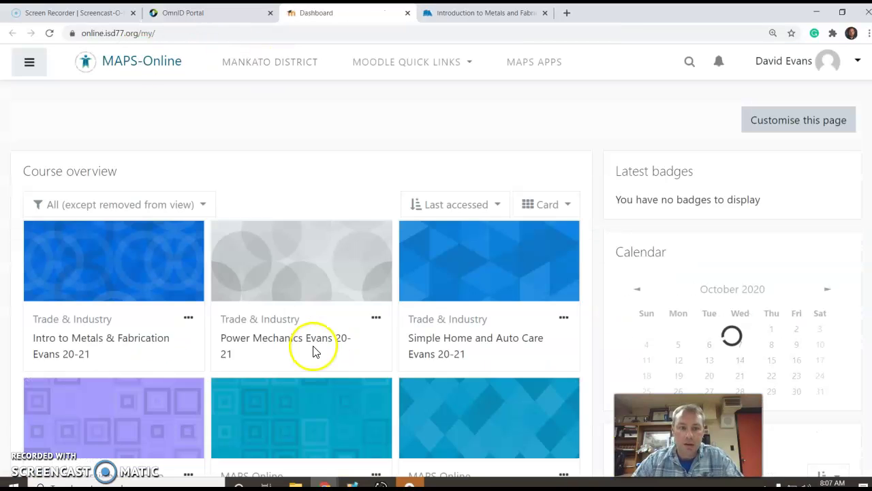
{"action": "scroll", "coordinate": [315, 350], "scroll_direction": "down", "scroll_amount": 4}
{"action": "scroll", "coordinate": [316, 351], "scroll_direction": "up", "scroll_amount": 1}
{"action": "left_click", "coordinate": [143, 281]}
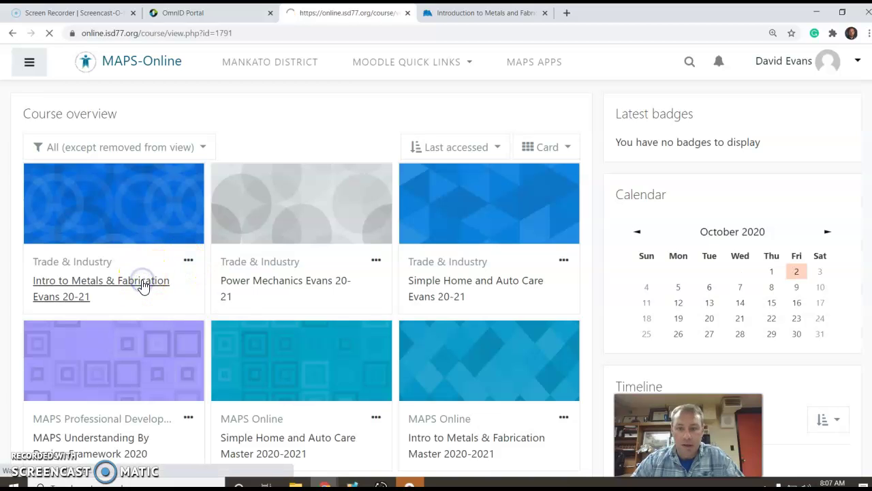
- Open the Week 5 Checklist and go past its overview notes to the group schedules
{"action": "scroll", "coordinate": [383, 330], "scroll_direction": "down", "scroll_amount": 8}
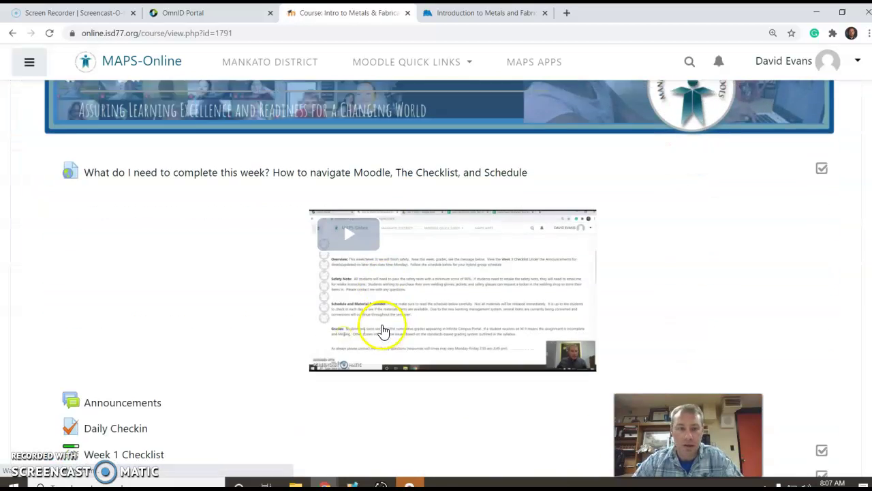
{"action": "left_click", "coordinate": [137, 315]}
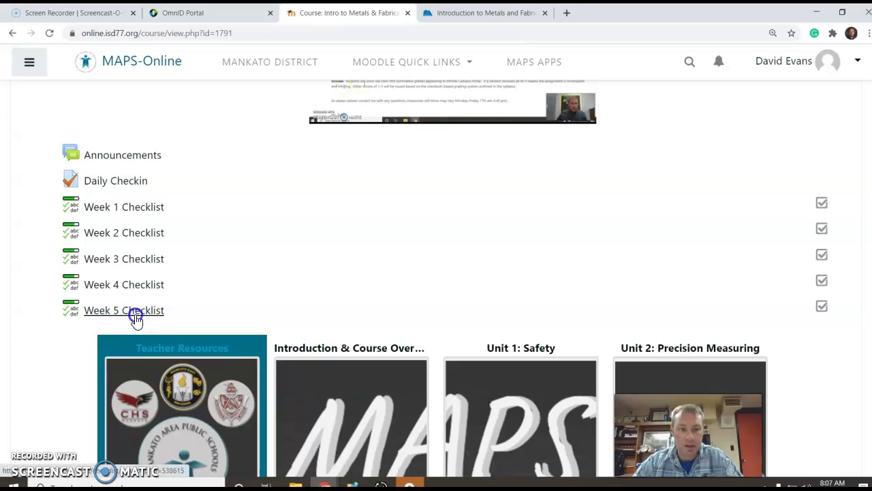
{"action": "scroll", "coordinate": [312, 321], "scroll_direction": "down", "scroll_amount": 3}
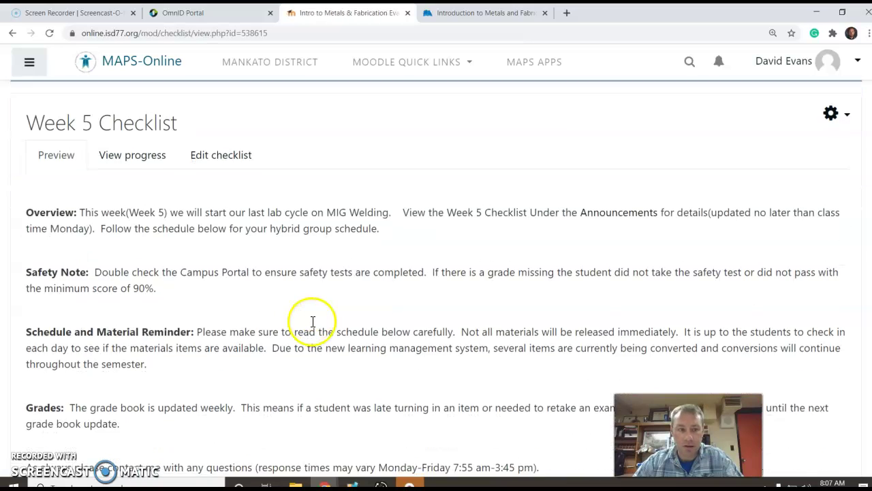
{"action": "scroll", "coordinate": [201, 279], "scroll_direction": "down", "scroll_amount": 4}
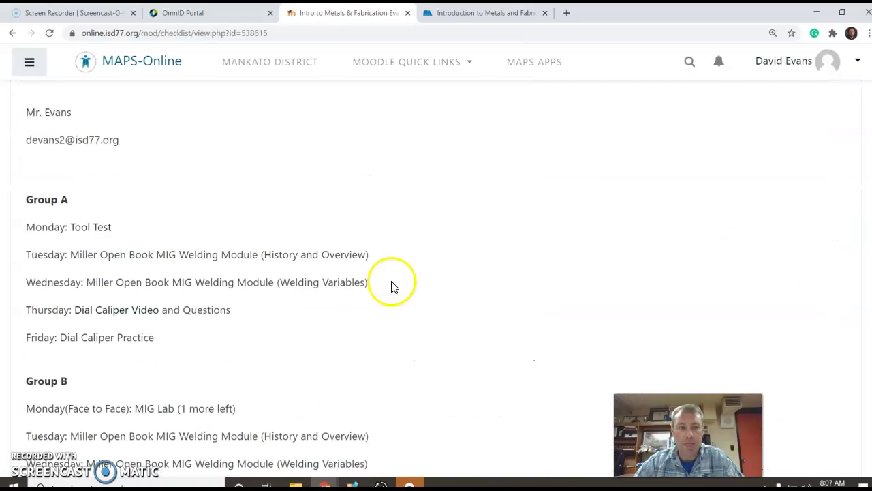
- Review the Miller Open Book modules assigned in the Group A, B and C schedules, highlighting Group A's Tuesday topic
{"action": "scroll", "coordinate": [272, 321], "scroll_direction": "down", "scroll_amount": 2}
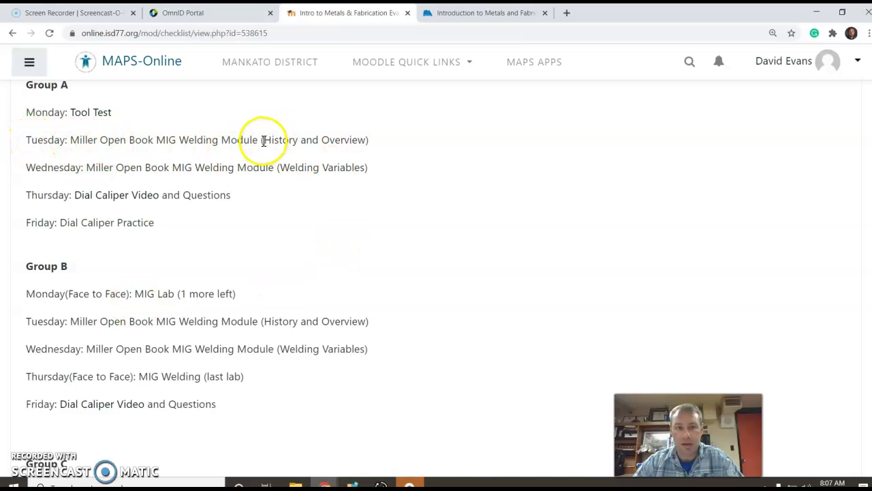
{"action": "left_click_drag", "start_coordinate": [265, 142], "coordinate": [308, 141]}
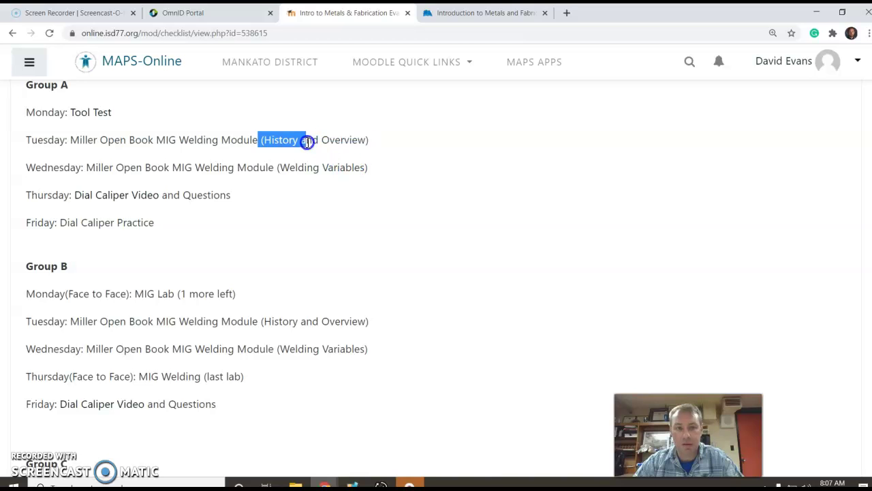
{"action": "scroll", "coordinate": [300, 191], "scroll_direction": "down", "scroll_amount": 2}
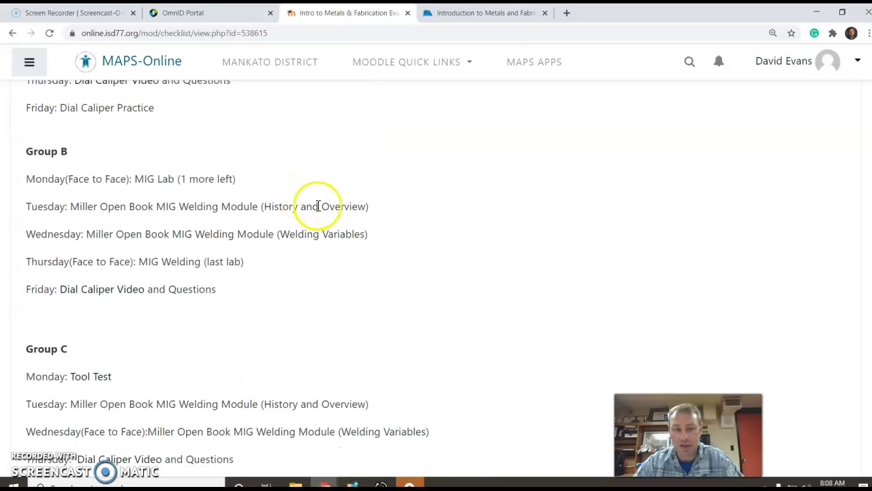
{"action": "scroll", "coordinate": [310, 207], "scroll_direction": "down", "scroll_amount": 2}
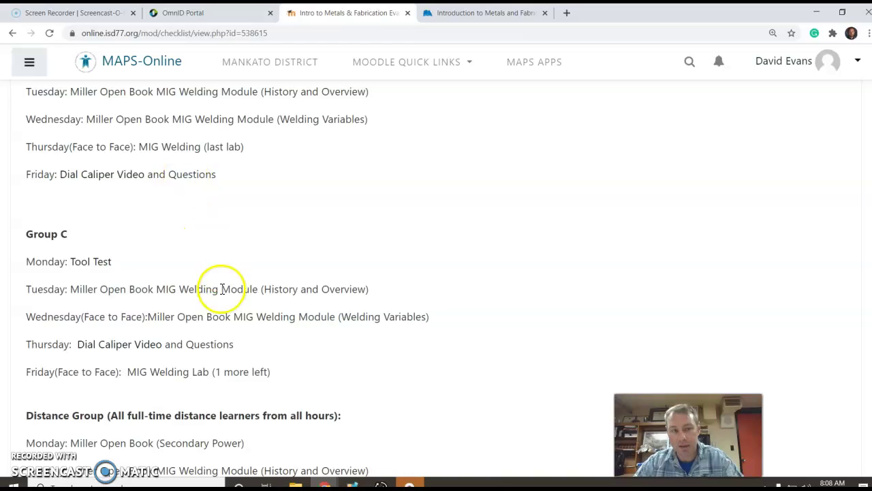
- Highlight the Distance Group's Miller Open Book topics, from Secondary Power to GMAW Equipment, and return to the OpenBook course editing page
{"action": "scroll", "coordinate": [382, 323], "scroll_direction": "down", "scroll_amount": 3}
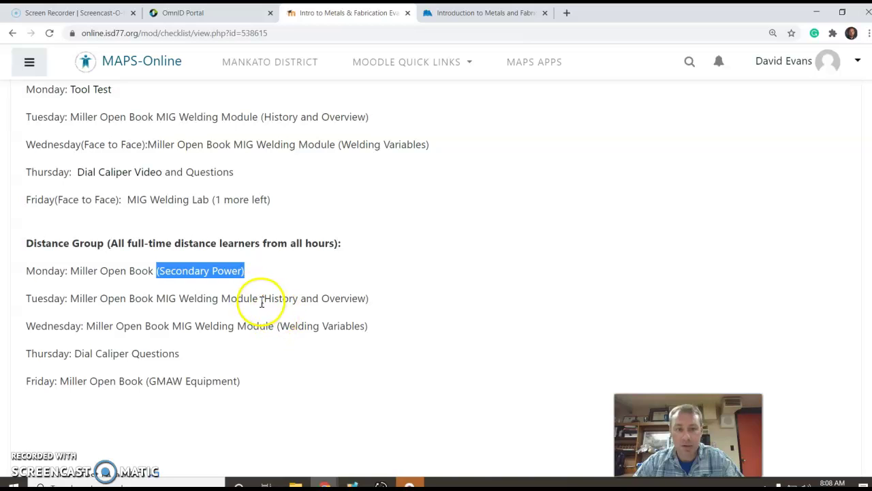
{"action": "left_click_drag", "start_coordinate": [261, 298], "coordinate": [331, 308]}
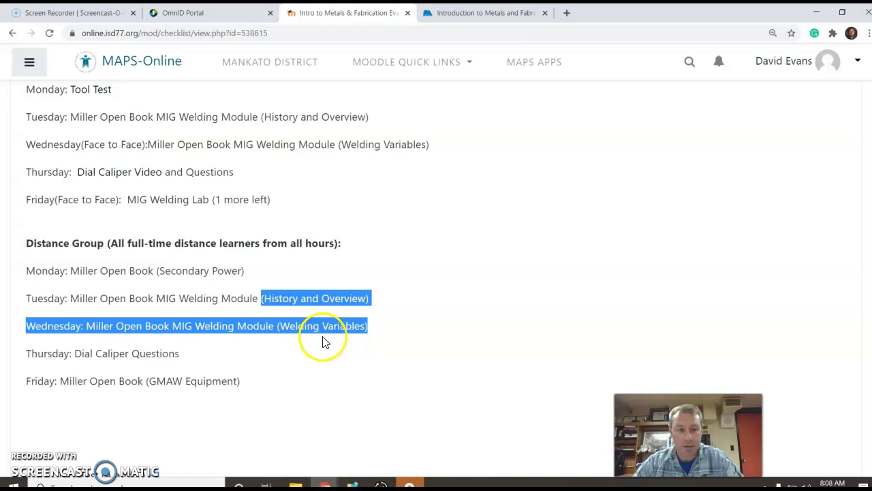
{"action": "left_click", "coordinate": [148, 380]}
{"action": "left_click_drag", "start_coordinate": [149, 380], "coordinate": [226, 383]}
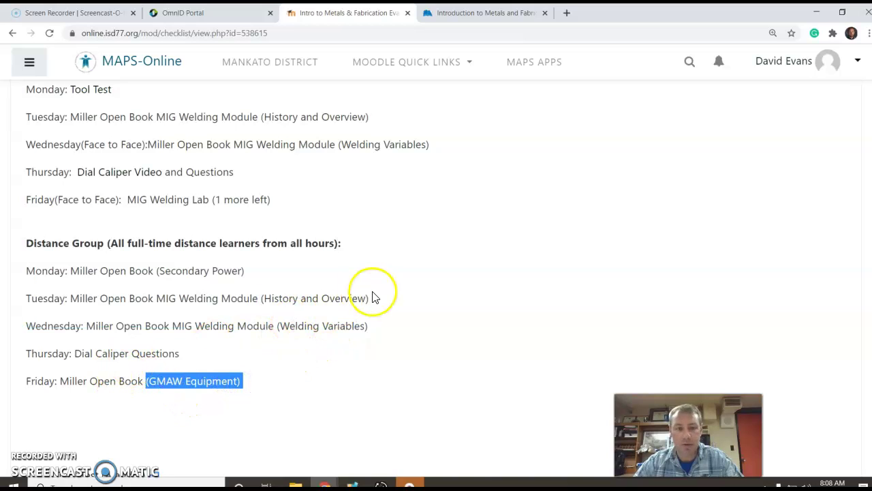
{"action": "scroll", "coordinate": [384, 302], "scroll_direction": "down", "scroll_amount": 3}
{"action": "scroll", "coordinate": [374, 290], "scroll_direction": "up", "scroll_amount": 4}
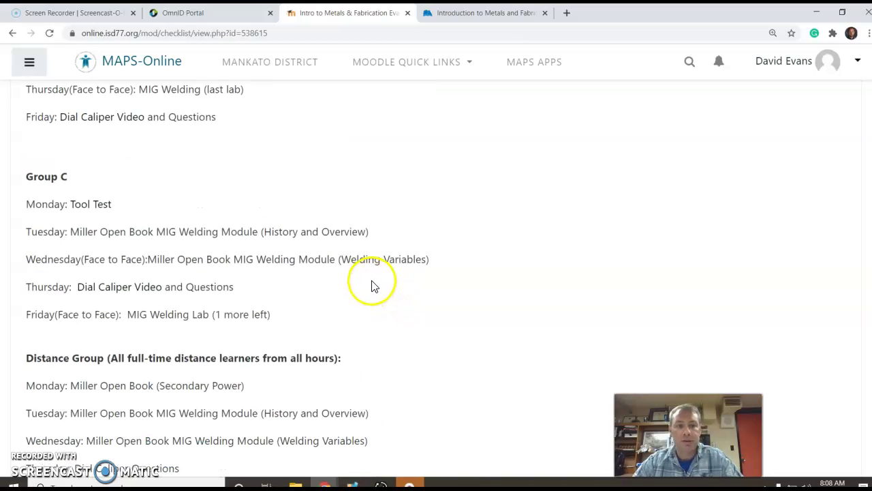
{"action": "left_click", "coordinate": [470, 12]}
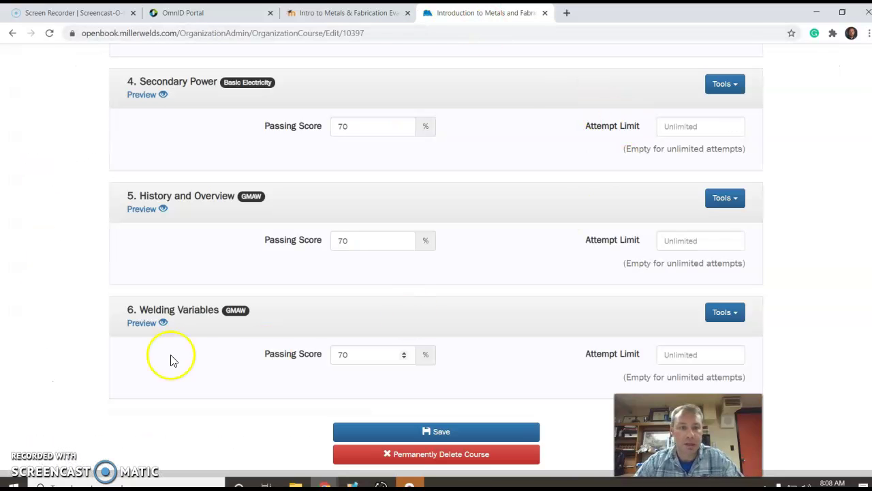